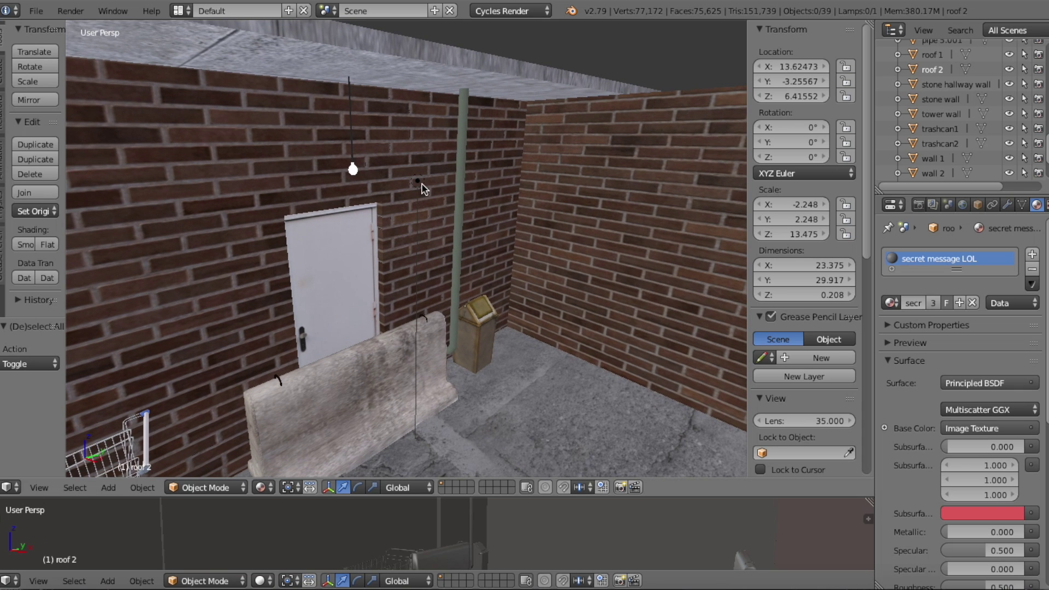
{"action": "right_click", "coordinate": [419, 181]}
{"action": "type", "text": "Light"}
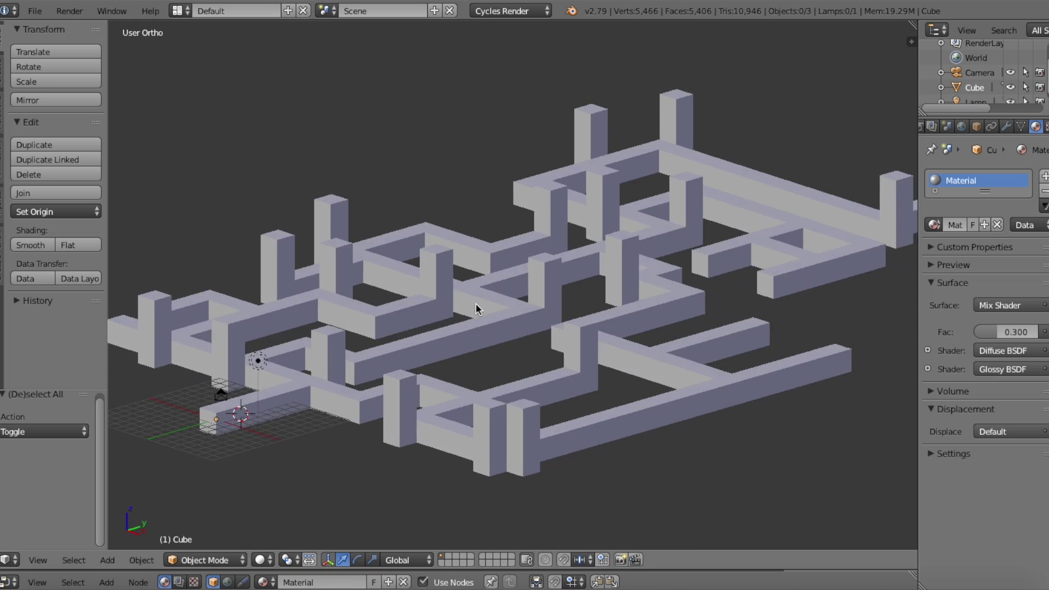
{"action": "middle_click_drag", "start_coordinate": [476, 303], "coordinate": [486, 259]}
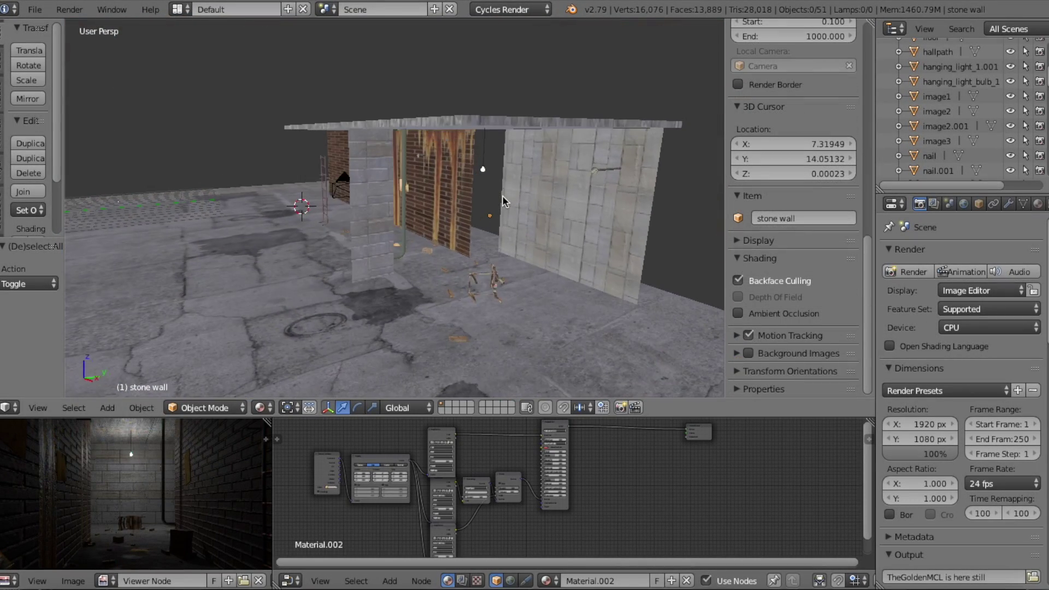
Enable Backface Culling in the viewport shading settings for the alley scene.
{"action": "middle_click_drag", "start_coordinate": [502, 196], "coordinate": [443, 213]}
{"action": "scroll", "coordinate": [464, 208], "scroll_direction": "up", "scroll_amount": 5}
{"action": "scroll", "coordinate": [464, 208], "scroll_direction": "up", "scroll_amount": 3}
{"action": "scroll", "coordinate": [464, 208], "scroll_direction": "up", "scroll_amount": 3}
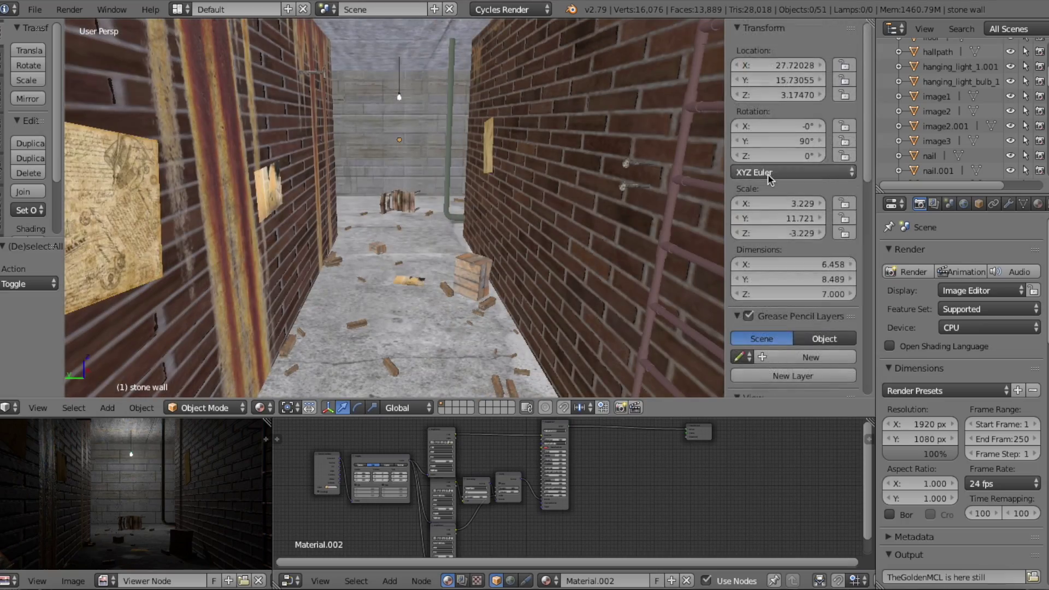
{"action": "scroll", "coordinate": [768, 179], "scroll_direction": "down", "scroll_amount": 15}
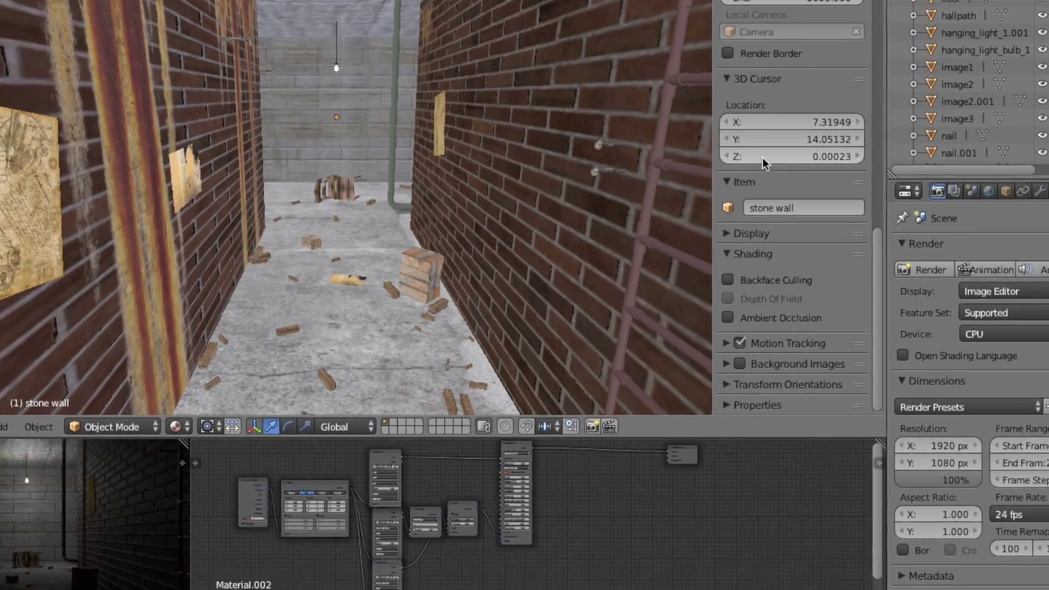
{"action": "left_click", "coordinate": [727, 280]}
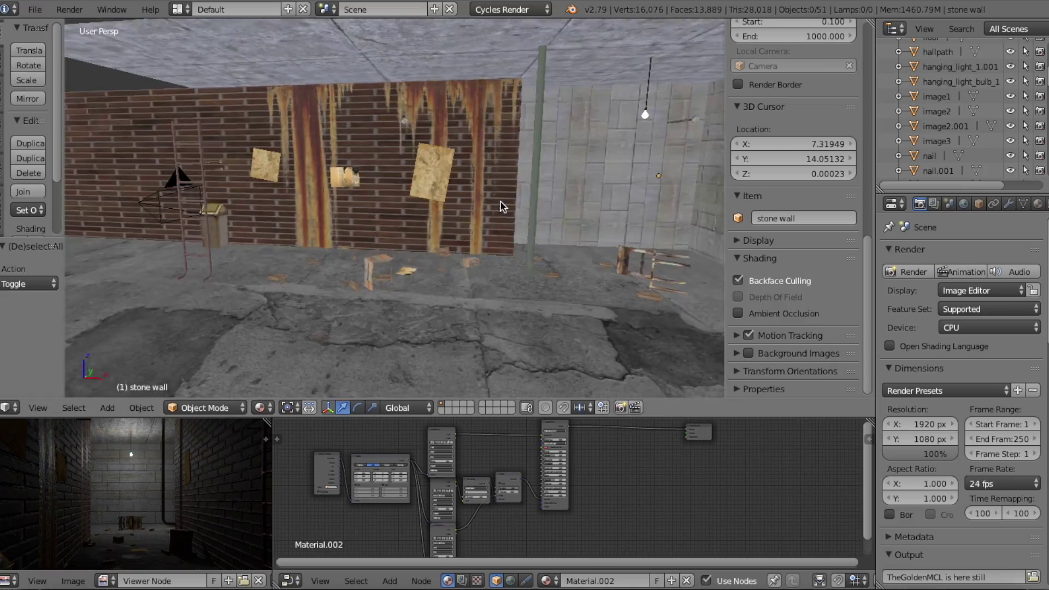
Examine the alley's brick and stone walls from several angles for faces hidden by backface culling.
{"action": "scroll", "coordinate": [503, 197], "scroll_direction": "down", "scroll_amount": 5}
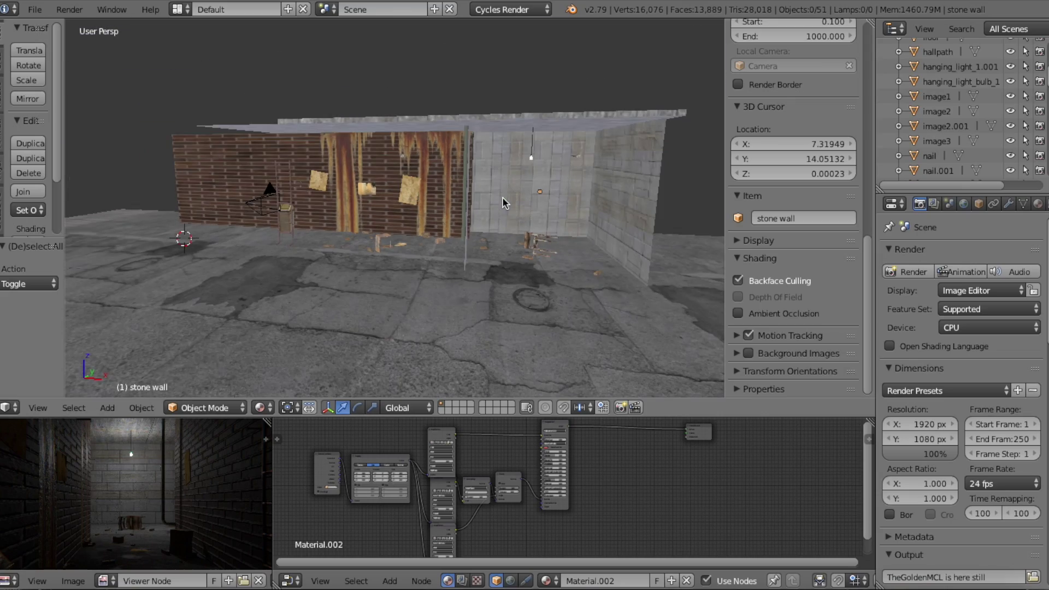
{"action": "middle_click_drag", "start_coordinate": [503, 196], "coordinate": [443, 187]}
{"action": "scroll", "coordinate": [420, 202], "scroll_direction": "up", "scroll_amount": 4}
{"action": "scroll", "coordinate": [413, 198], "scroll_direction": "up", "scroll_amount": 2}
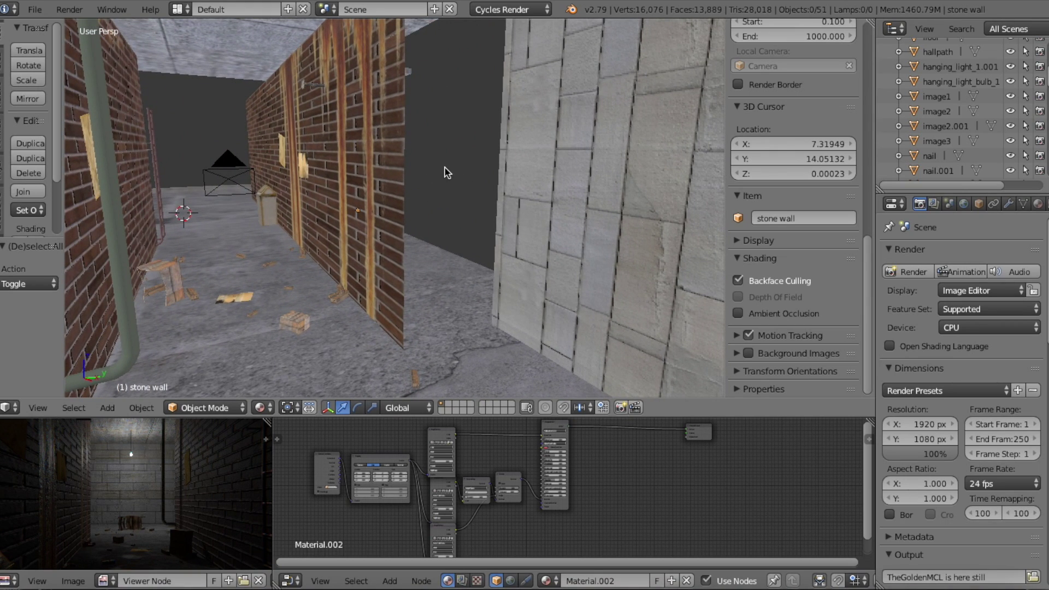
{"action": "middle_click_drag", "start_coordinate": [436, 152], "coordinate": [480, 163]}
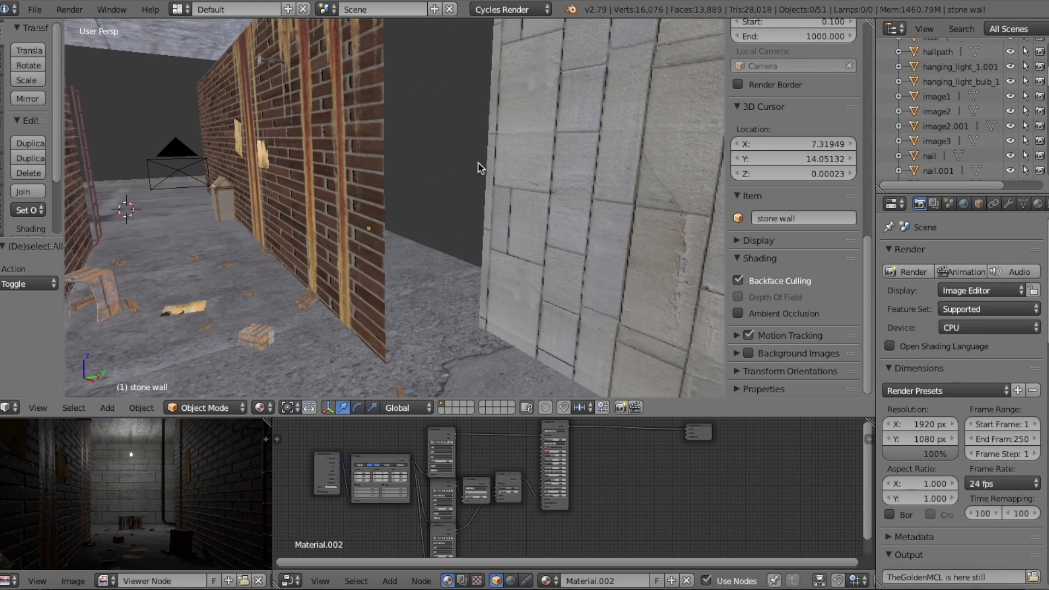
{"action": "right_click", "coordinate": [555, 161]}
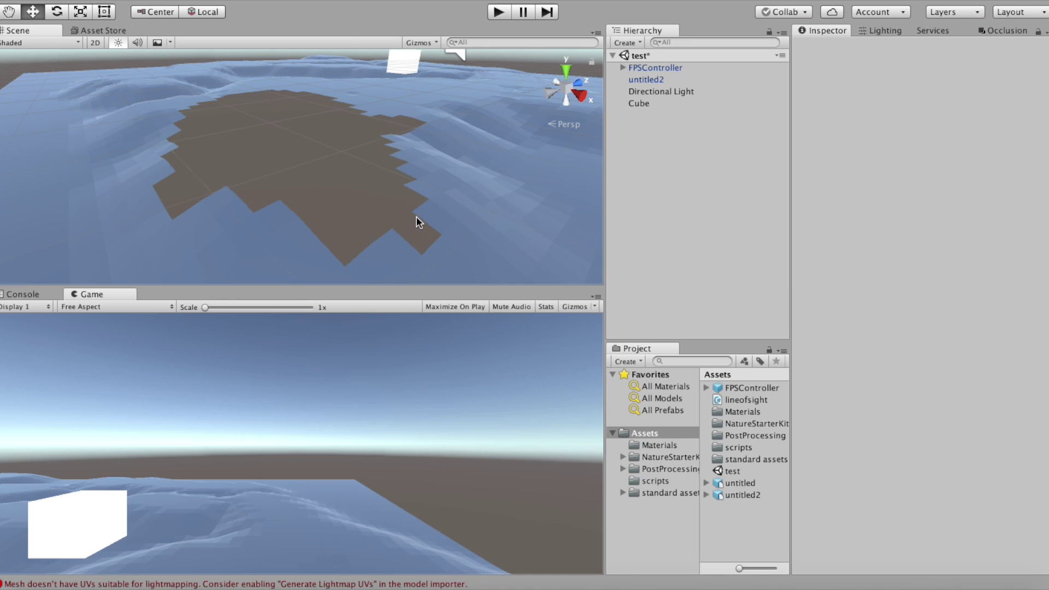
Switch to Unity to inspect the hole in the terrain mesh, and compare it with the same plane in Blender.
{"action": "mouse_move", "coordinate": [417, 222]}
{"action": "left_mouse_down"}
{"action": "mouse_move", "coordinate": [430, 214]}
{"action": "mouse_move", "coordinate": [402, 219]}
{"action": "left_mouse_up"}
{"action": "right_click_drag", "start_coordinate": [504, 201], "coordinate": [375, 196]}
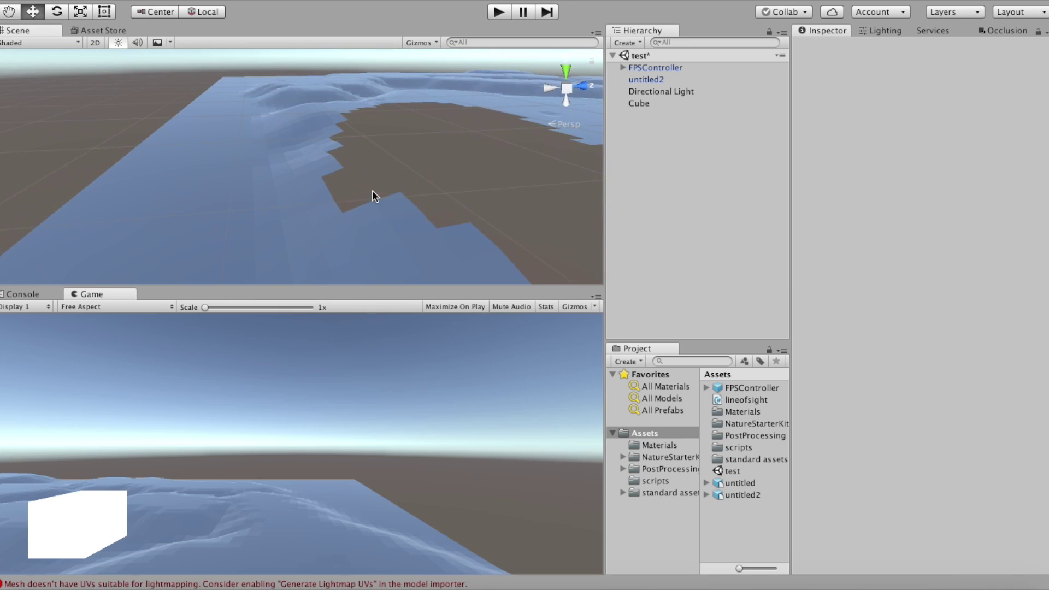
{"action": "left_click_drag", "start_coordinate": [426, 183], "coordinate": [382, 185]}
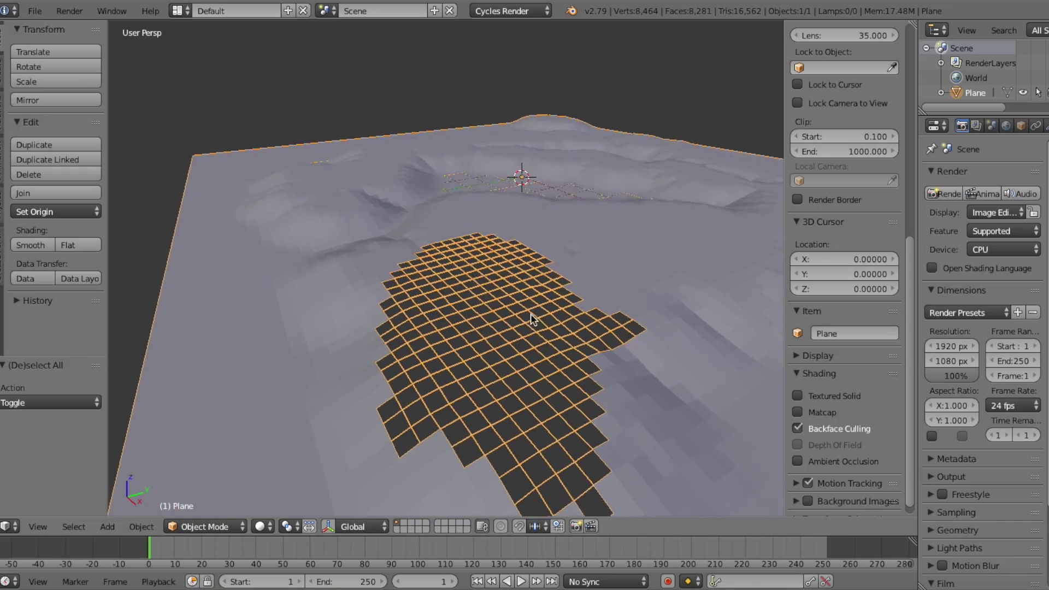
{"action": "middle_click_drag", "start_coordinate": [530, 314], "coordinate": [552, 275]}
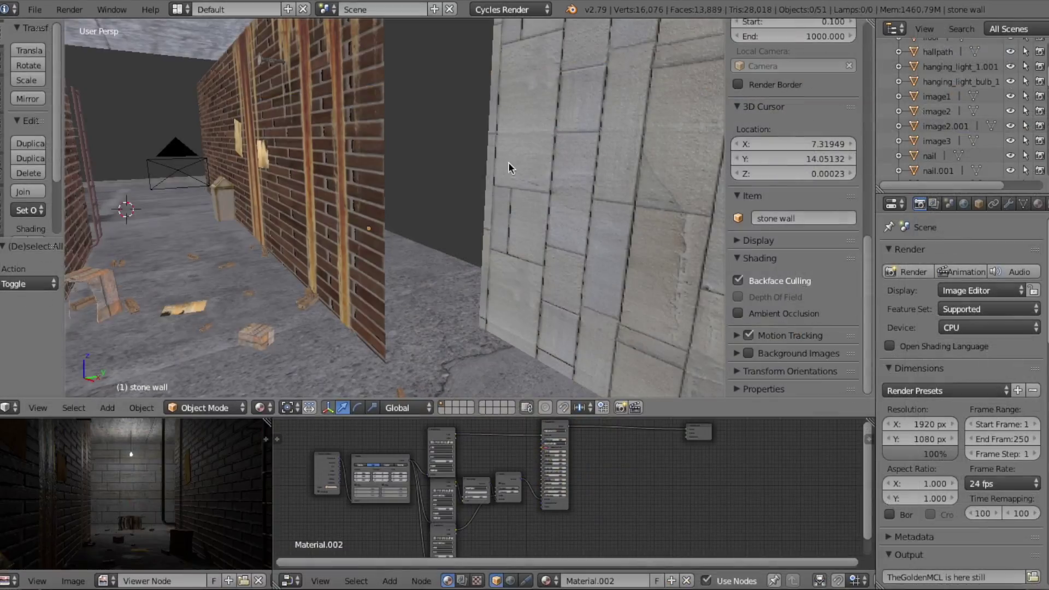
Recalculate the normals of the stone wall's three missing faces beside the rusty brick wall, with the Inside option enabled.
{"action": "right_click", "coordinate": [555, 161]}
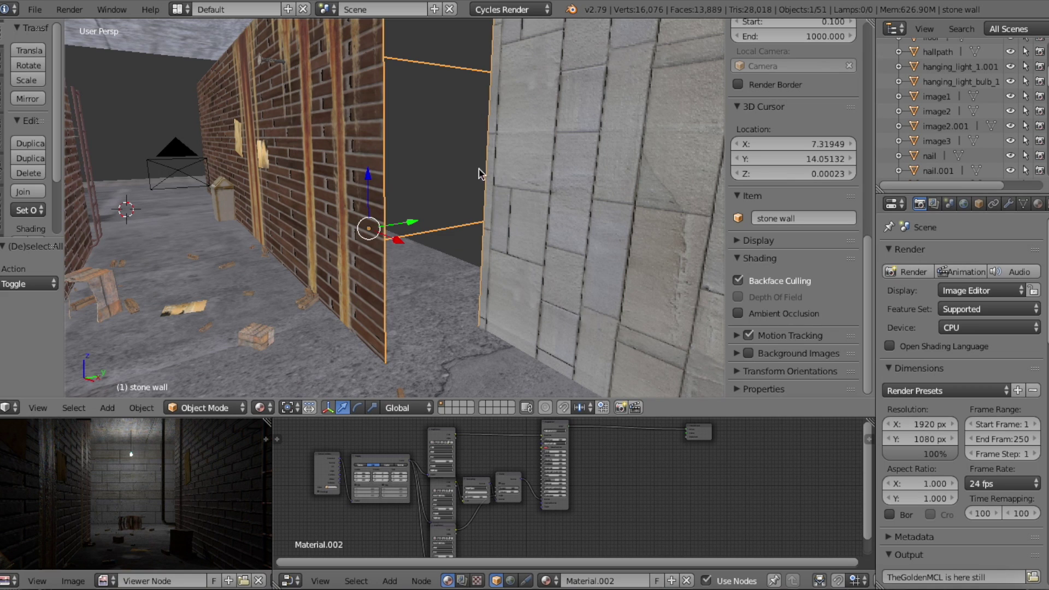
{"action": "key", "text": "Tab"}
{"action": "right_click", "coordinate": [455, 312]}
{"action": "right_click", "coordinate": [439, 154], "text": "shift"}
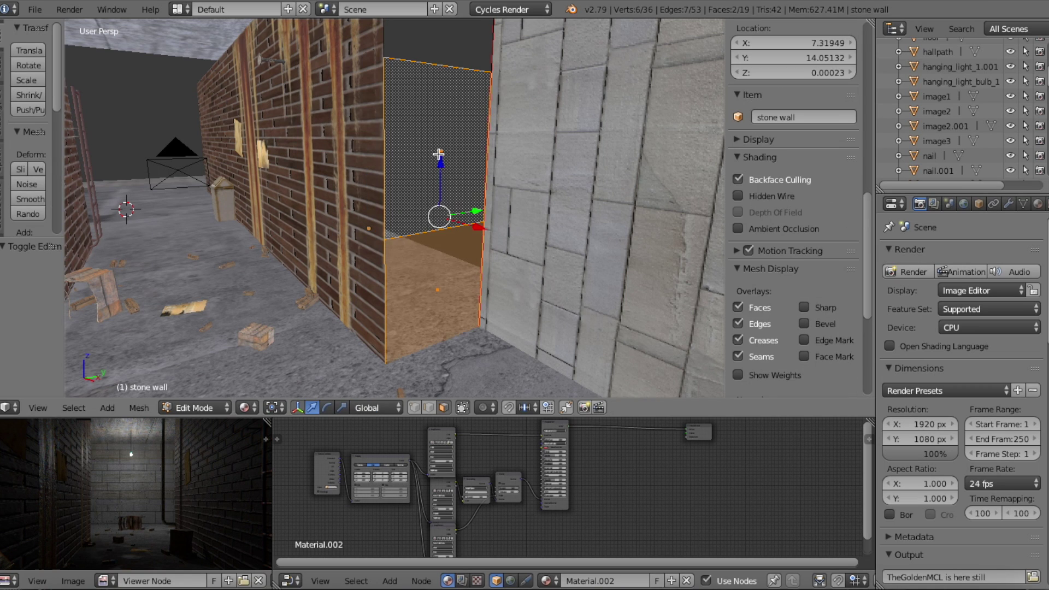
{"action": "mouse_move", "coordinate": [439, 129]}
{"action": "middle_mouse_down"}
{"action": "mouse_move", "coordinate": [438, 265]}
{"action": "mouse_move", "coordinate": [450, 66]}
{"action": "mouse_move", "coordinate": [443, 116]}
{"action": "middle_mouse_up"}
{"action": "right_click", "coordinate": [445, 60], "text": "shift"}
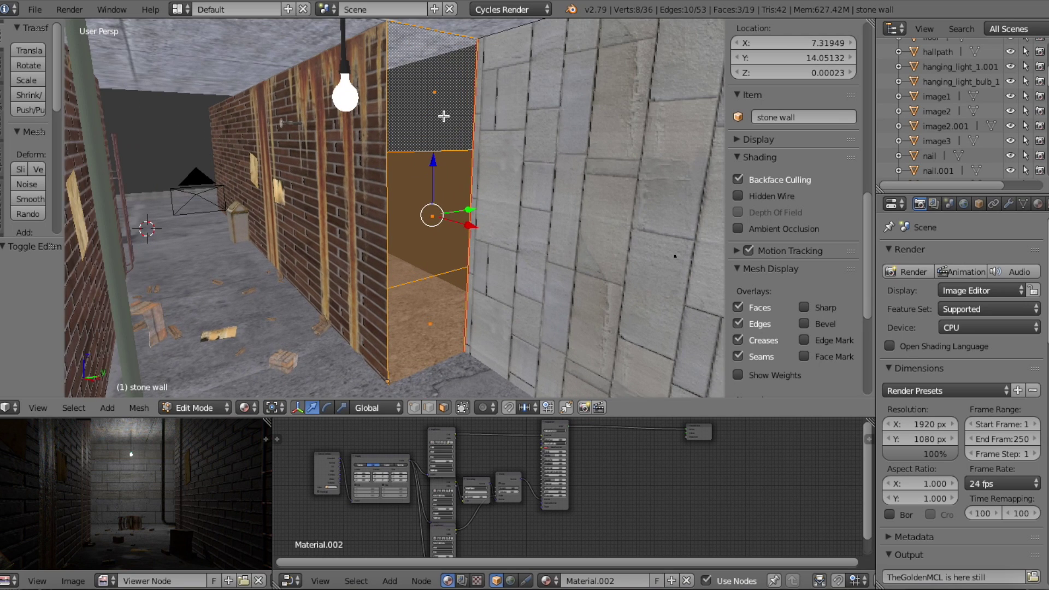
{"action": "key", "text": "ctrl+n"}
{"action": "left_click", "coordinate": [5, 269]}
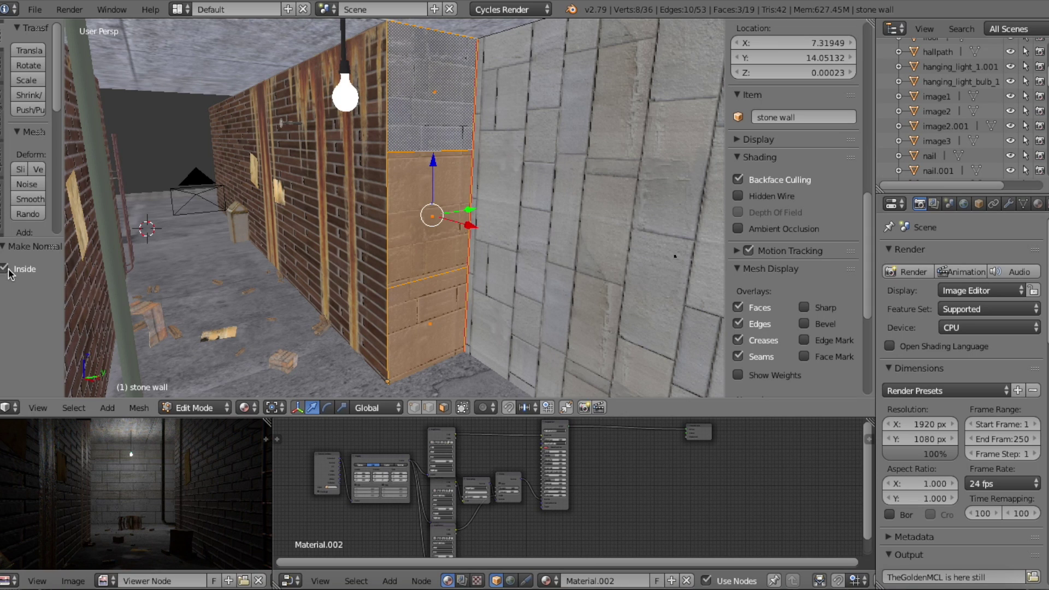
{"action": "key", "text": "a"}
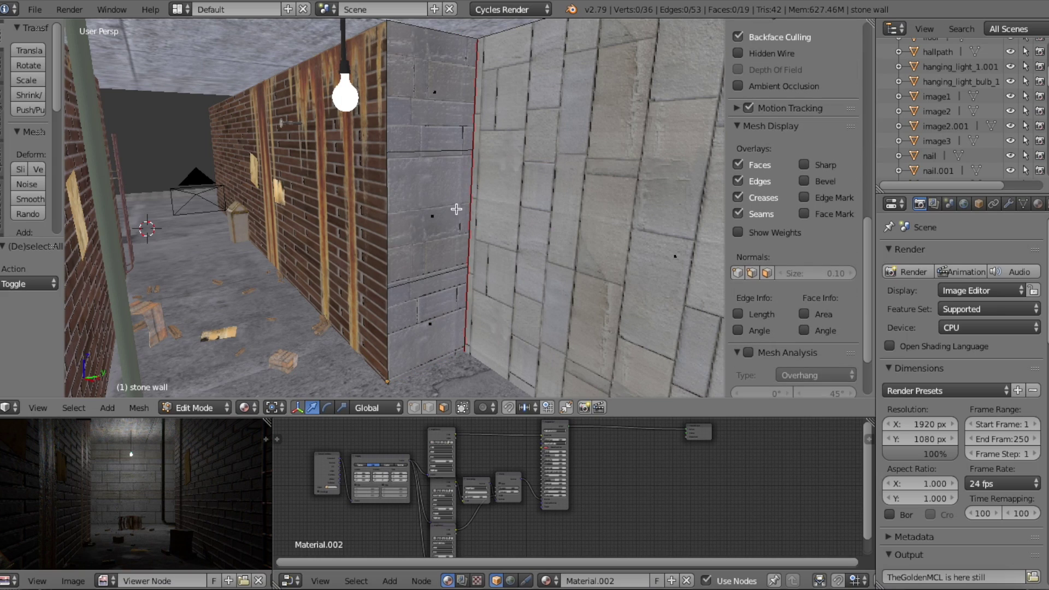
{"action": "key", "text": "Tab"}
Inspect the stone wall's corrected faces and the surrounding alley from several angles, and clear the object selection.
{"action": "middle_click_drag", "start_coordinate": [463, 229], "coordinate": [412, 229]}
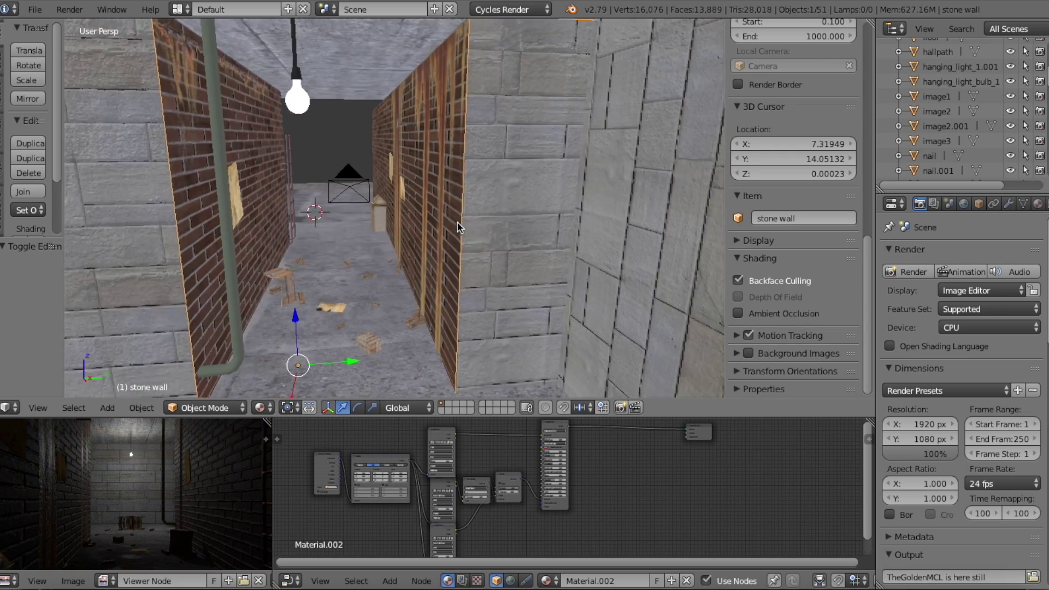
{"action": "scroll", "coordinate": [459, 227], "scroll_direction": "down", "scroll_amount": 6}
{"action": "middle_click_drag", "start_coordinate": [497, 224], "coordinate": [415, 222]}
{"action": "scroll", "coordinate": [457, 223], "scroll_direction": "down", "scroll_amount": 5}
{"action": "scroll", "coordinate": [405, 238], "scroll_direction": "up", "scroll_amount": 1}
{"action": "middle_click_drag", "start_coordinate": [480, 241], "coordinate": [449, 227]}
{"action": "key", "text": "a"}
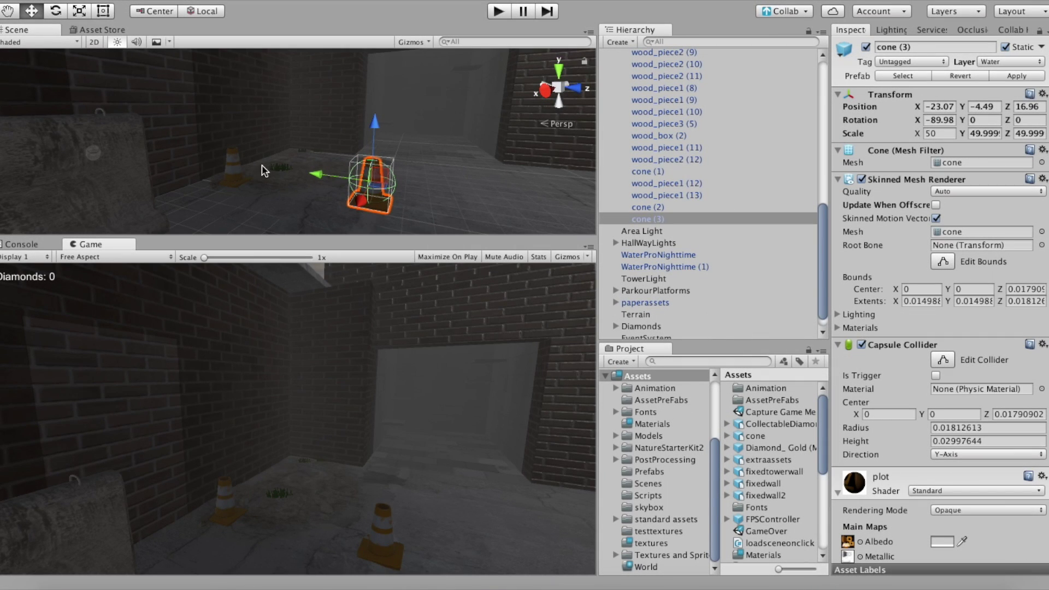
Switch to Unity and playtest the alley scene, moving and jumping around the spots where the two cones stand, and stop the game.
{"action": "left_click", "coordinate": [496, 12]}
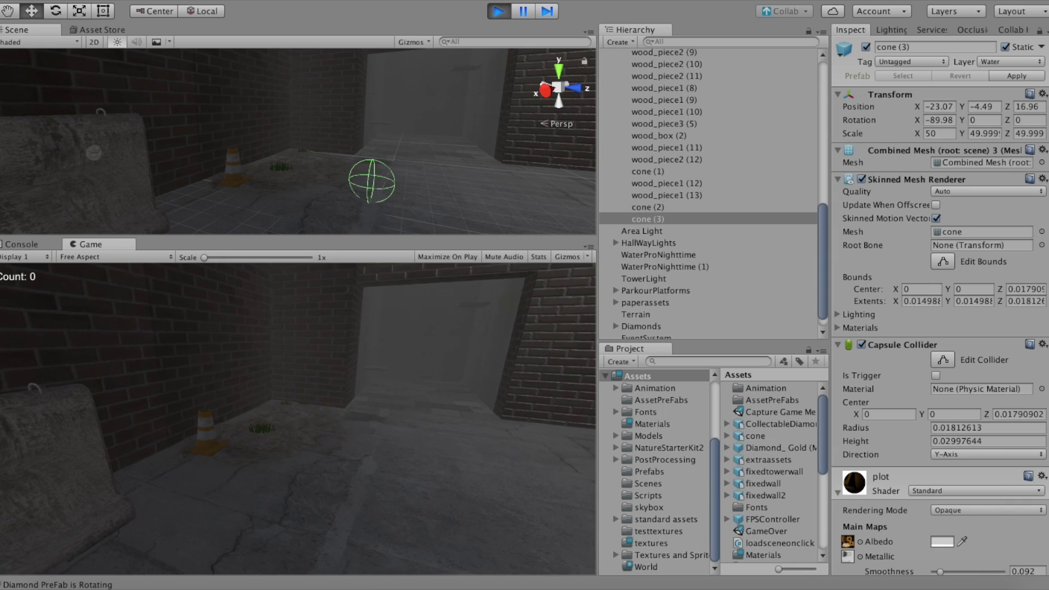
{"action": "key", "text": "w"}
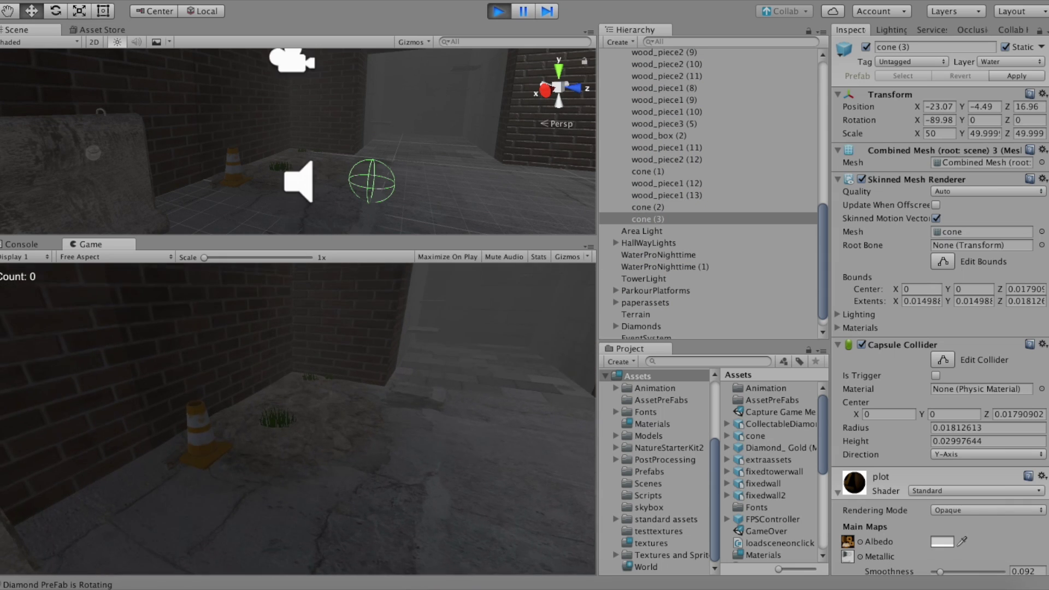
{"action": "key", "text": "d"}
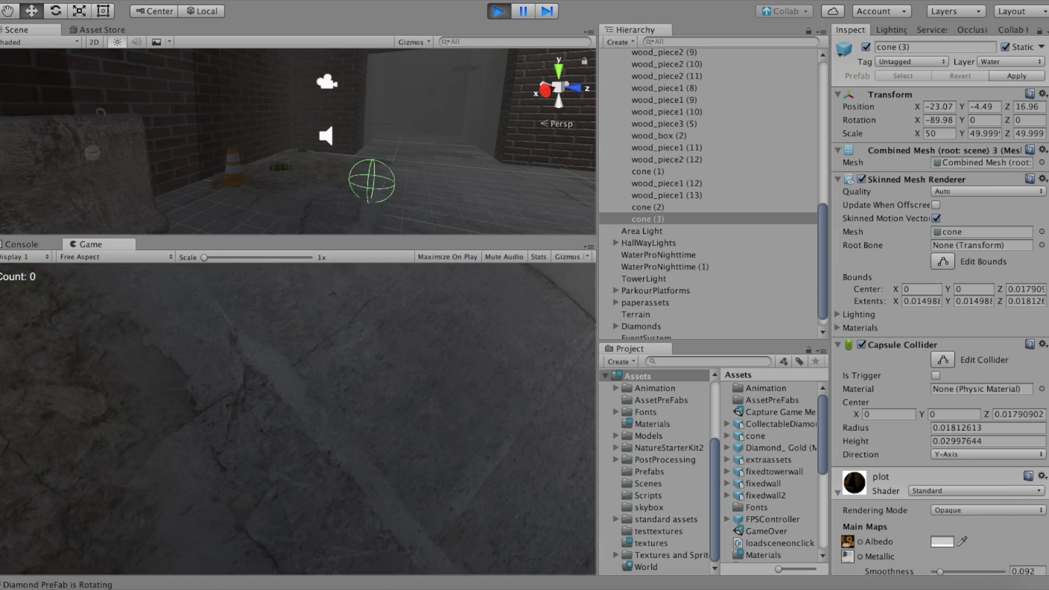
{"action": "key", "text": "space"}
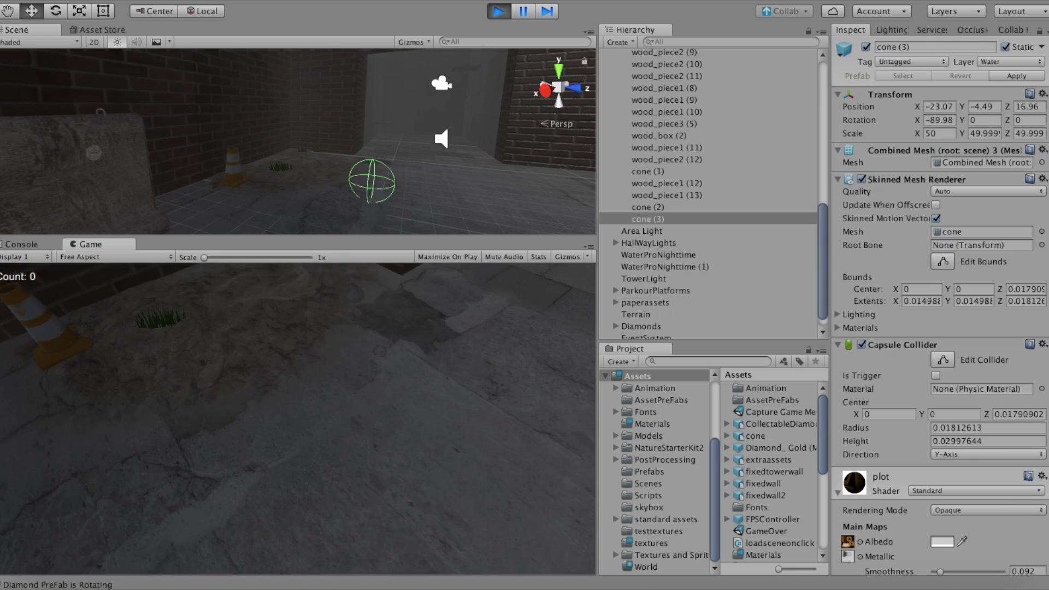
{"action": "key", "text": "s"}
{"action": "key", "text": "a"}
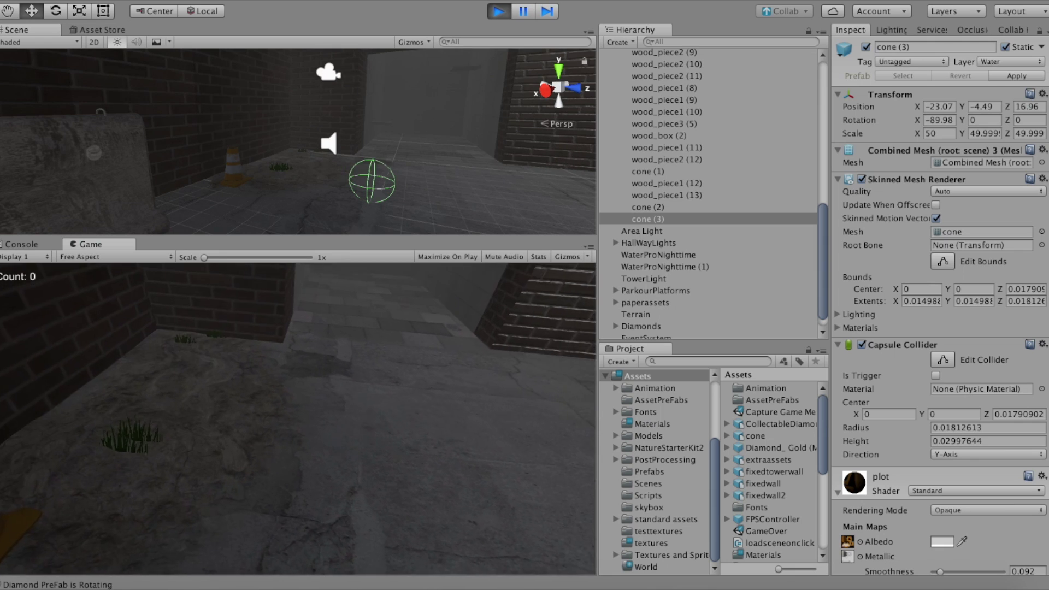
{"action": "key", "text": "ctrl+p"}
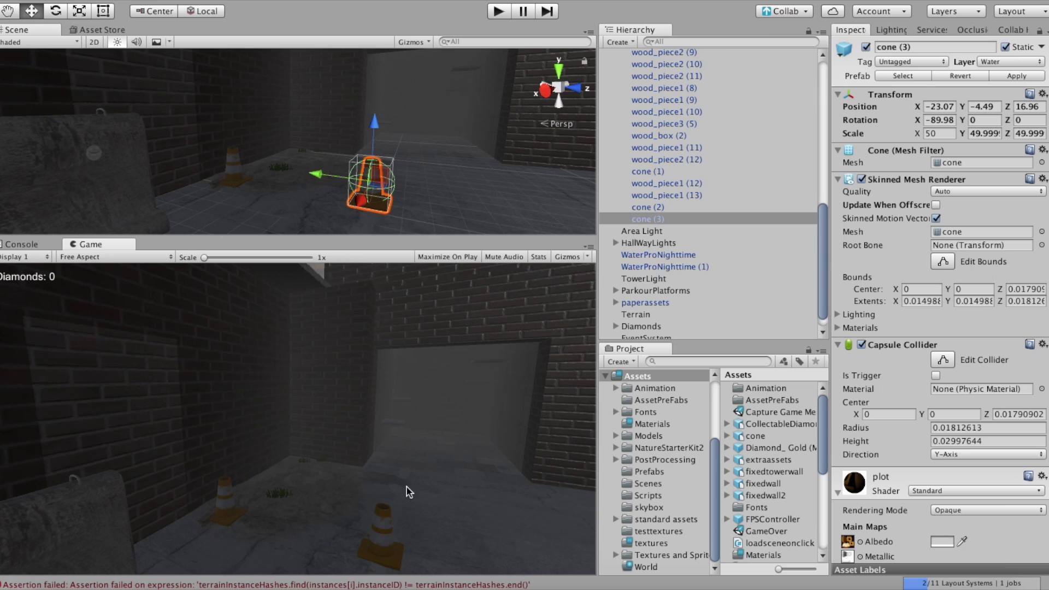
Set the layer of the cone (3) object to Default.
{"action": "left_click", "coordinate": [649, 208]}
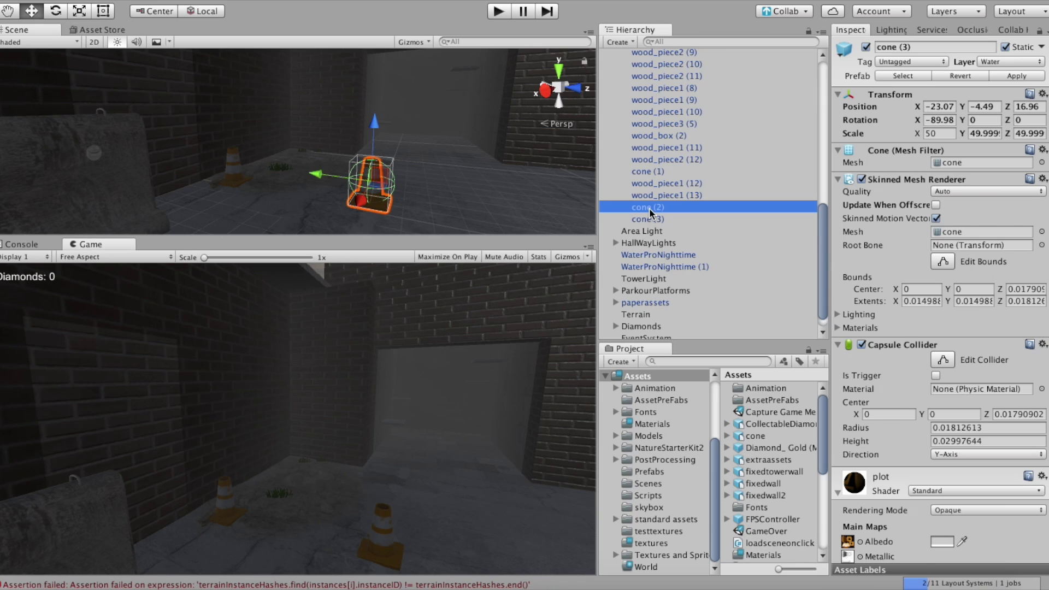
{"action": "left_click", "coordinate": [654, 218]}
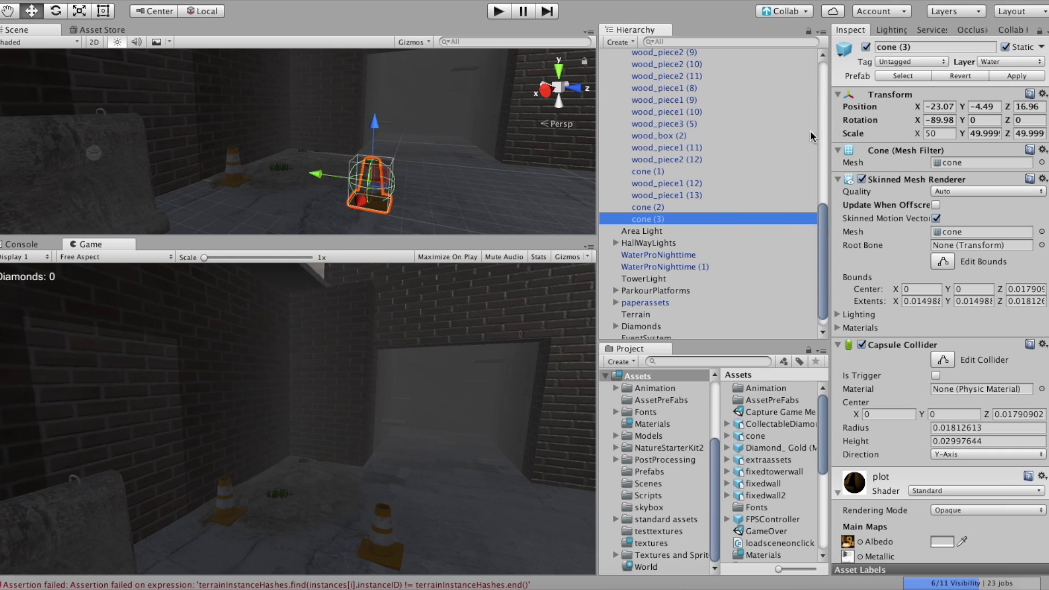
{"action": "left_click", "coordinate": [991, 61]}
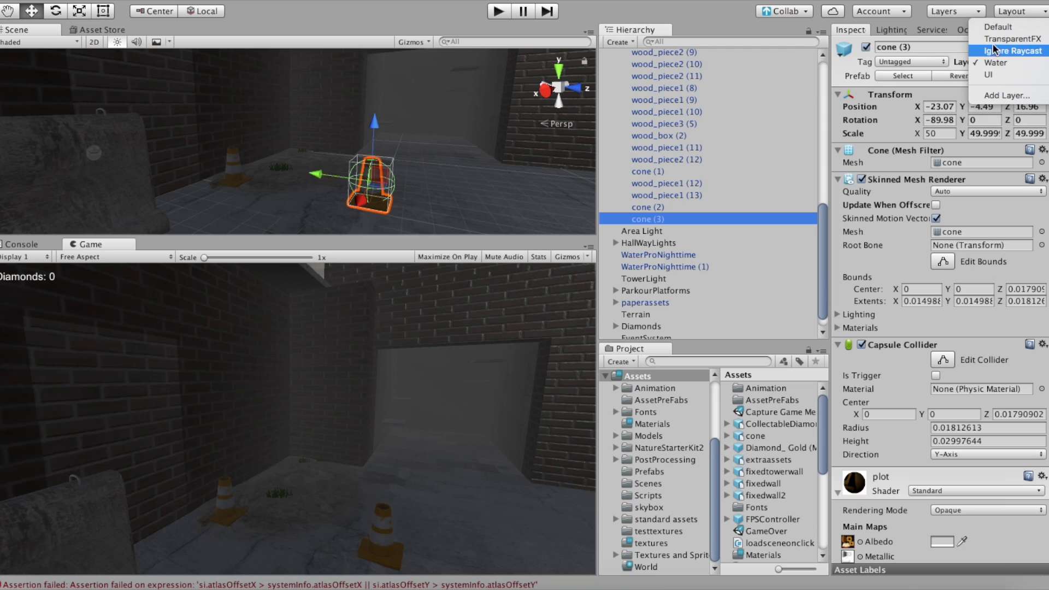
{"action": "left_click", "coordinate": [997, 26]}
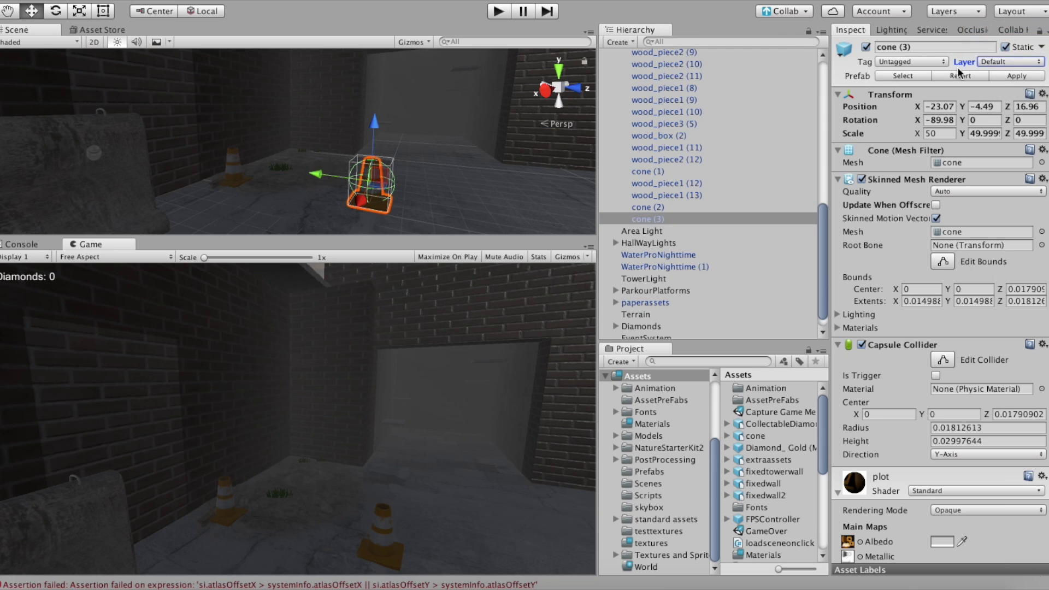
Compare the components of cone (2) and cone (3), and remove the Skinned Mesh Renderer from cone (3).
{"action": "left_click", "coordinate": [658, 208]}
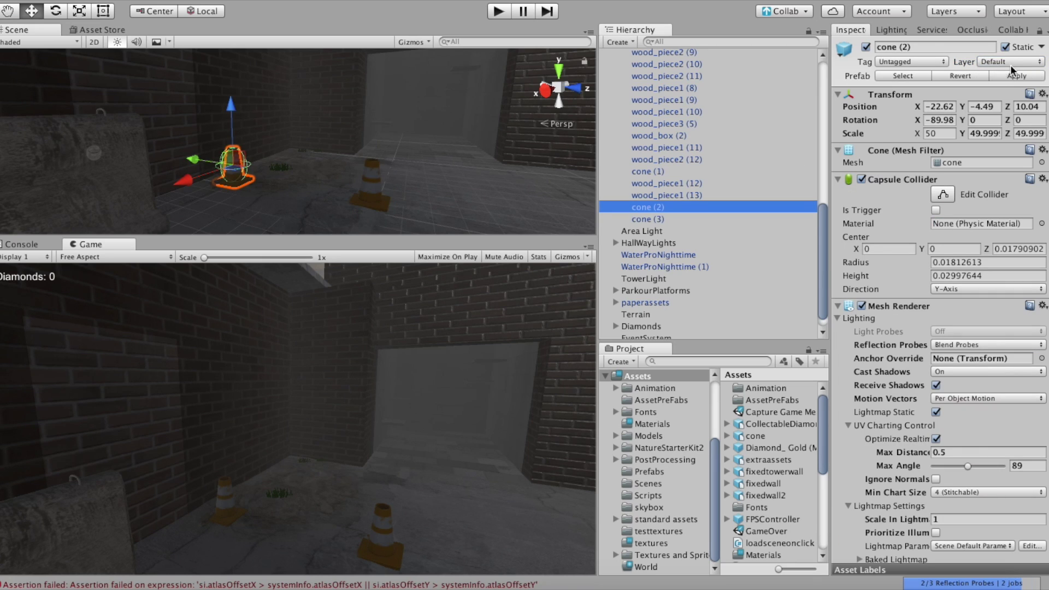
{"action": "left_click", "coordinate": [654, 218]}
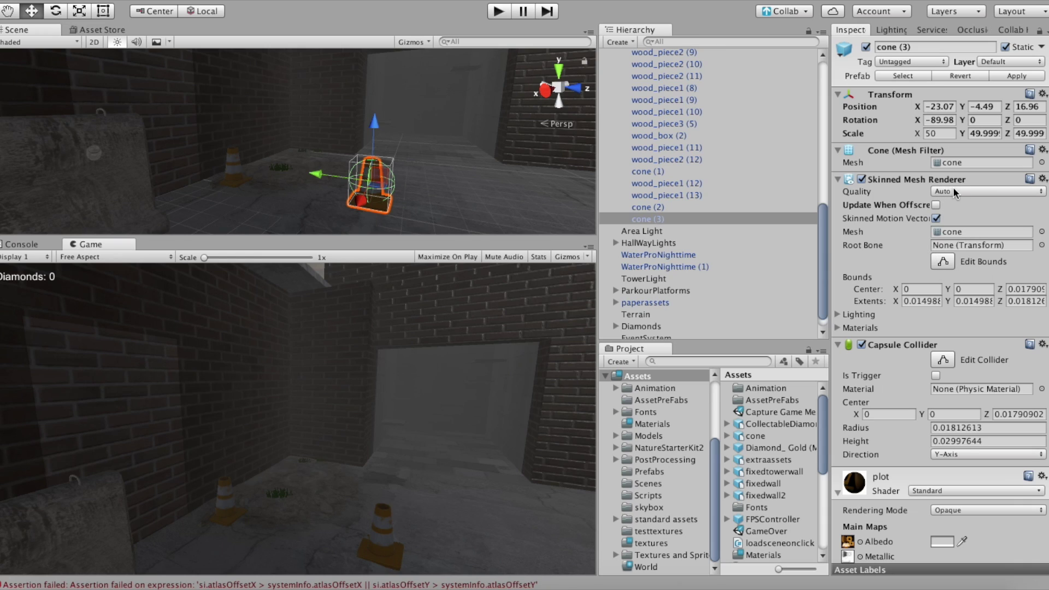
{"action": "left_click", "coordinate": [648, 207]}
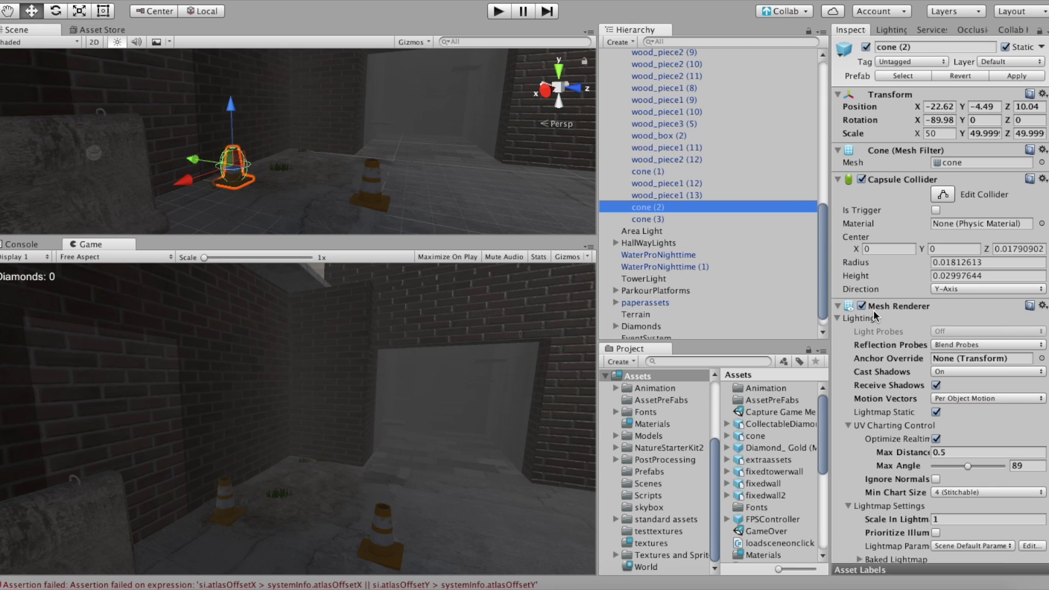
{"action": "left_click", "coordinate": [677, 219]}
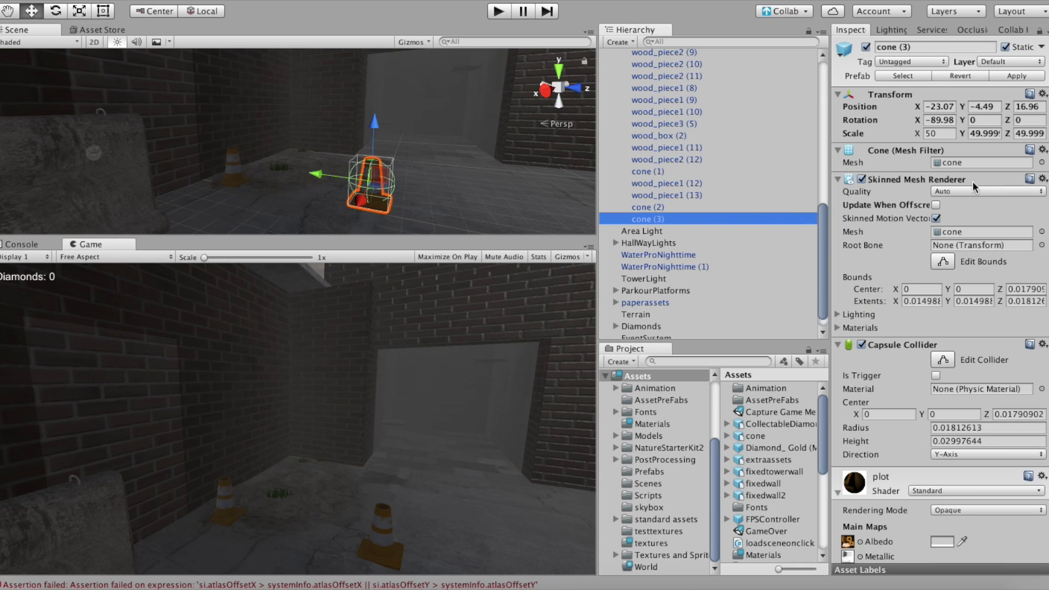
{"action": "left_click", "coordinate": [1042, 179]}
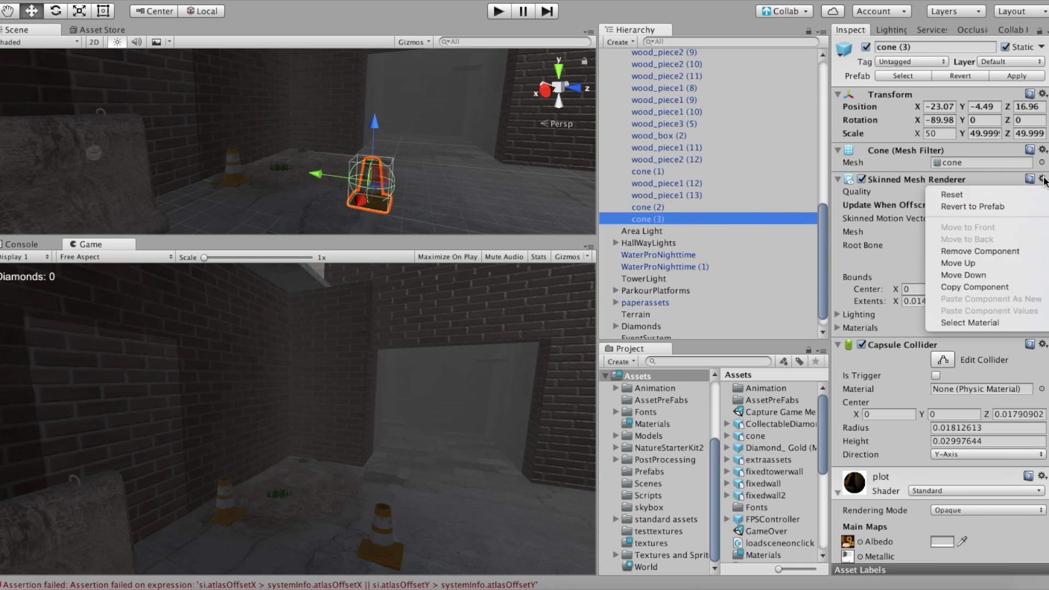
{"action": "left_click", "coordinate": [989, 247]}
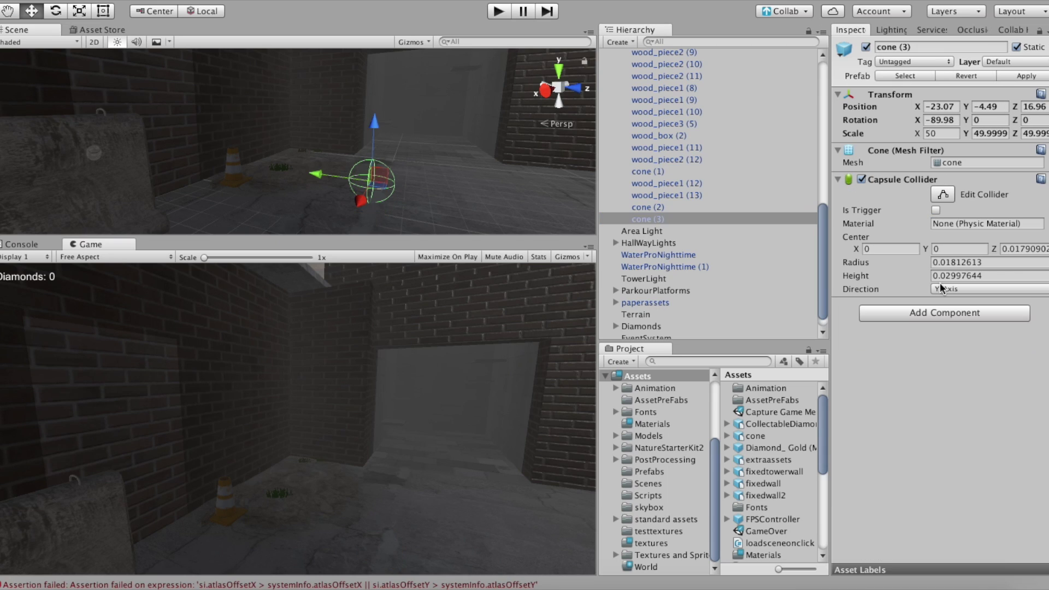
Add a Mesh Renderer component to the cone (3) object.
{"action": "left_click", "coordinate": [924, 313]}
{"action": "type", "text": "mesh render"}
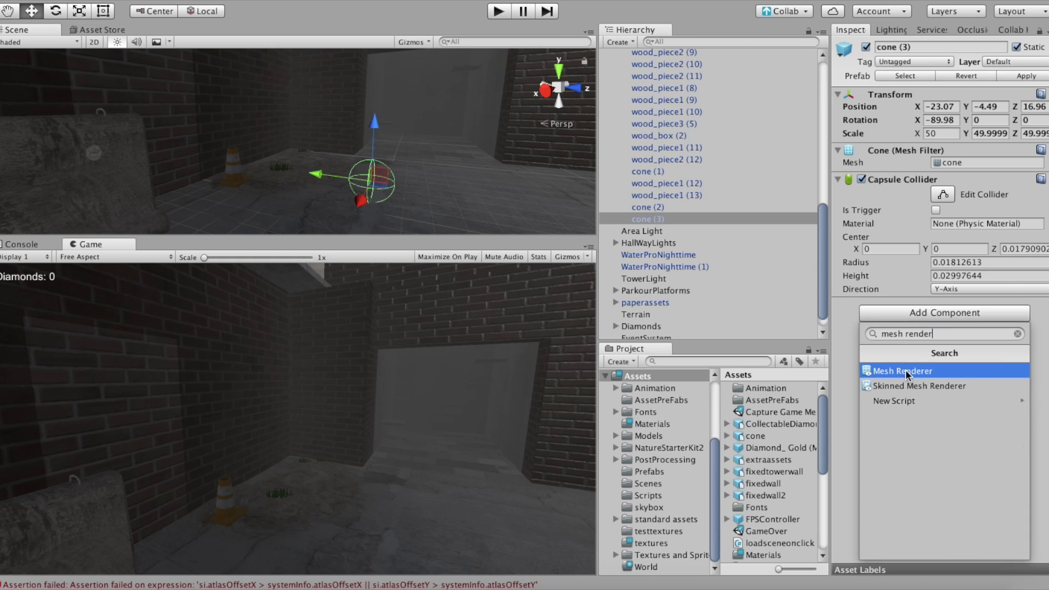
{"action": "left_click", "coordinate": [908, 371]}
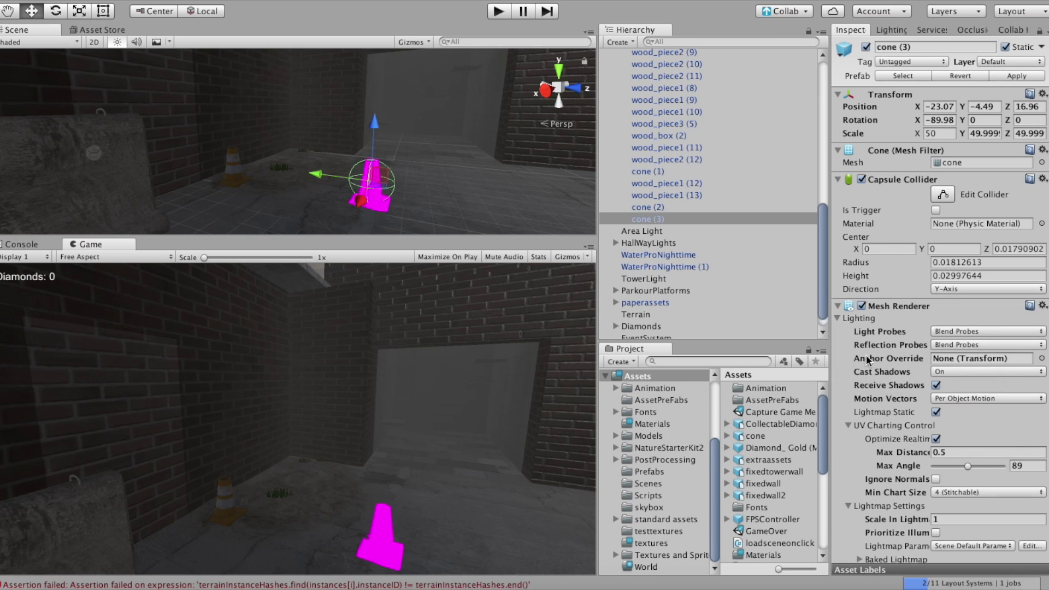
Find the plot material in the project assets and assign it as Element 0 of cone (3)'s Mesh Renderer materials.
{"action": "scroll", "coordinate": [866, 355], "scroll_direction": "down", "scroll_amount": 4}
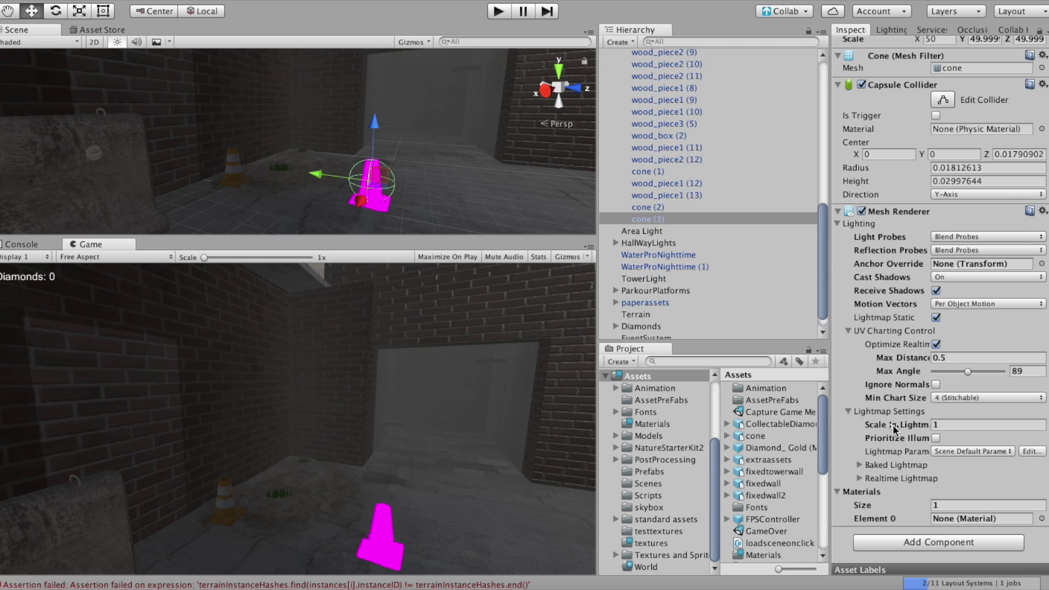
{"action": "mouse_move", "coordinate": [891, 423]}
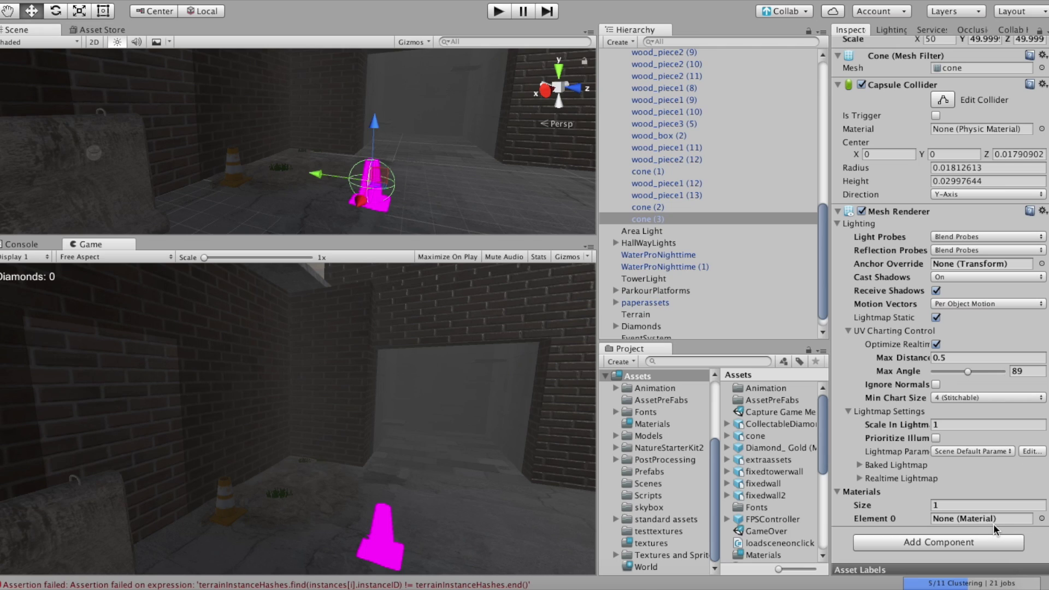
{"action": "left_click", "coordinate": [652, 424]}
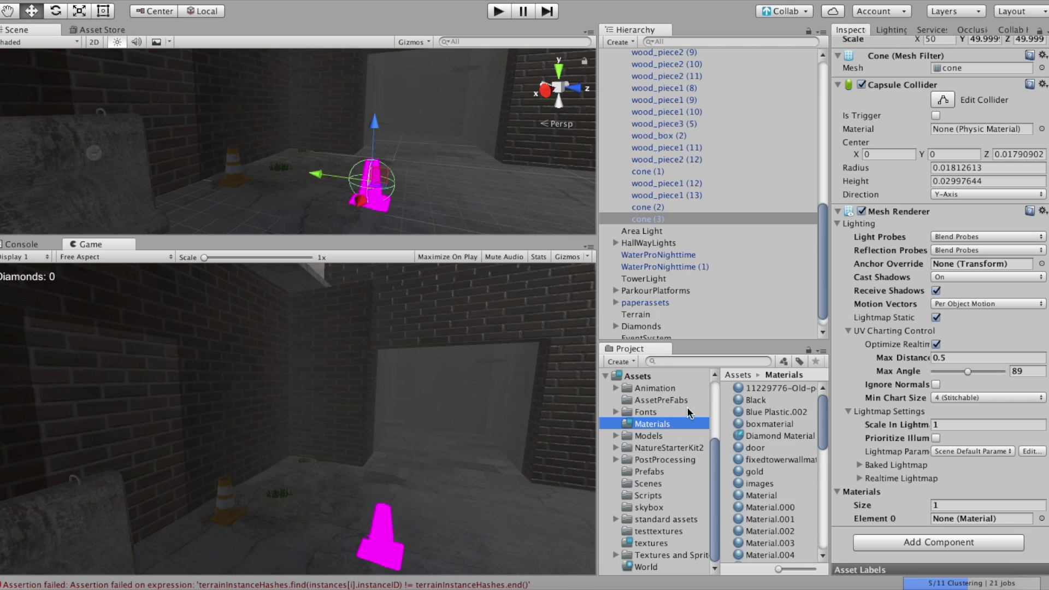
{"action": "left_click", "coordinate": [700, 362]}
{"action": "type", "text": "plot"}
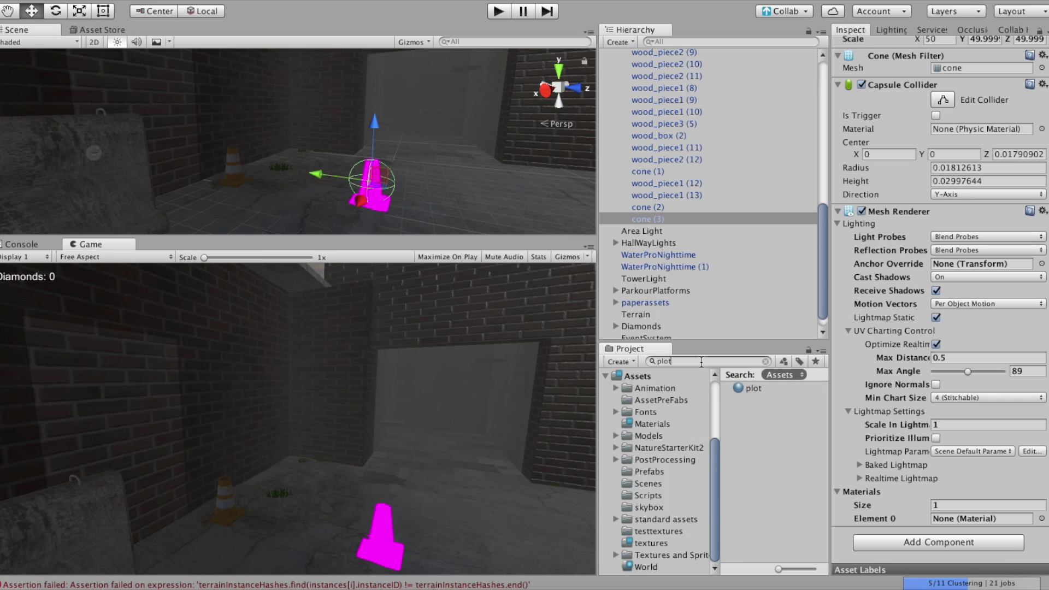
{"action": "left_click_drag", "start_coordinate": [750, 388], "coordinate": [820, 414]}
{"action": "left_click_drag", "start_coordinate": [903, 520], "coordinate": [971, 531]}
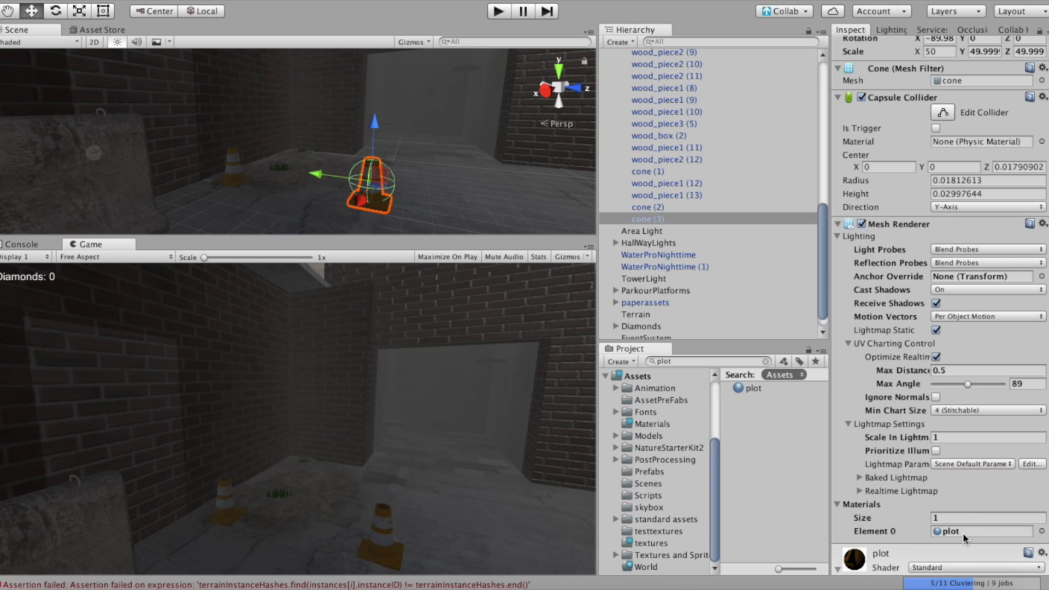
Playtest the alley scene and walk up to both traffic cones to check how they render in the game.
{"action": "key", "text": "super+p"}
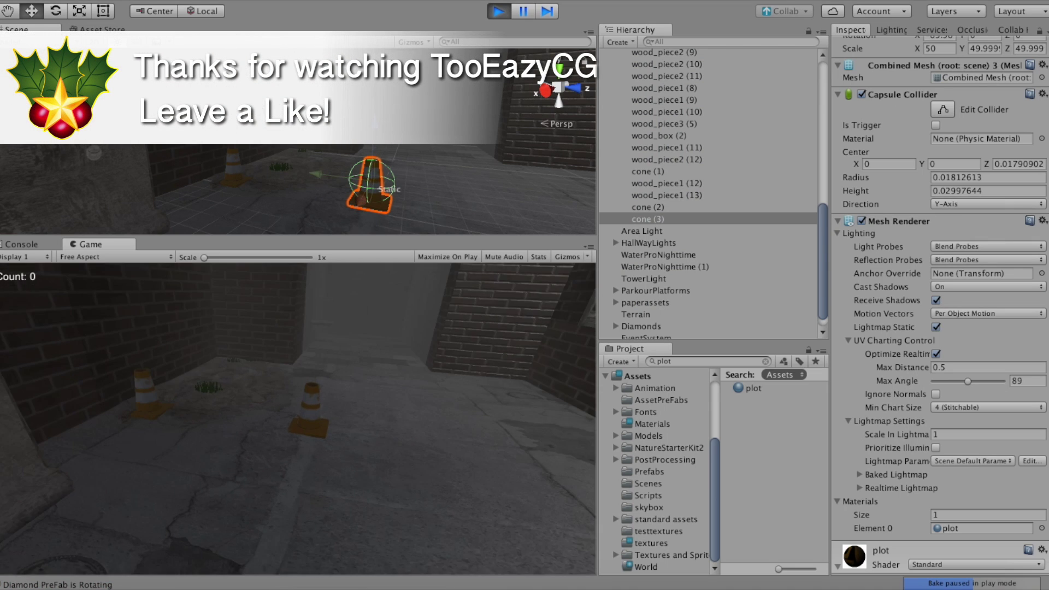
{"action": "key", "text": "w"}
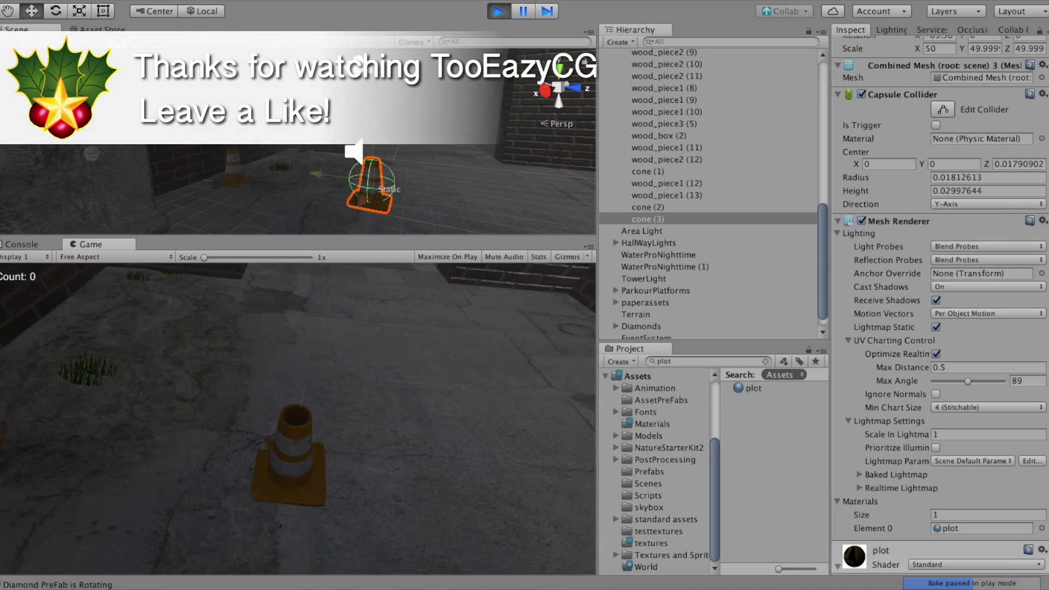
{"action": "key", "text": "w"}
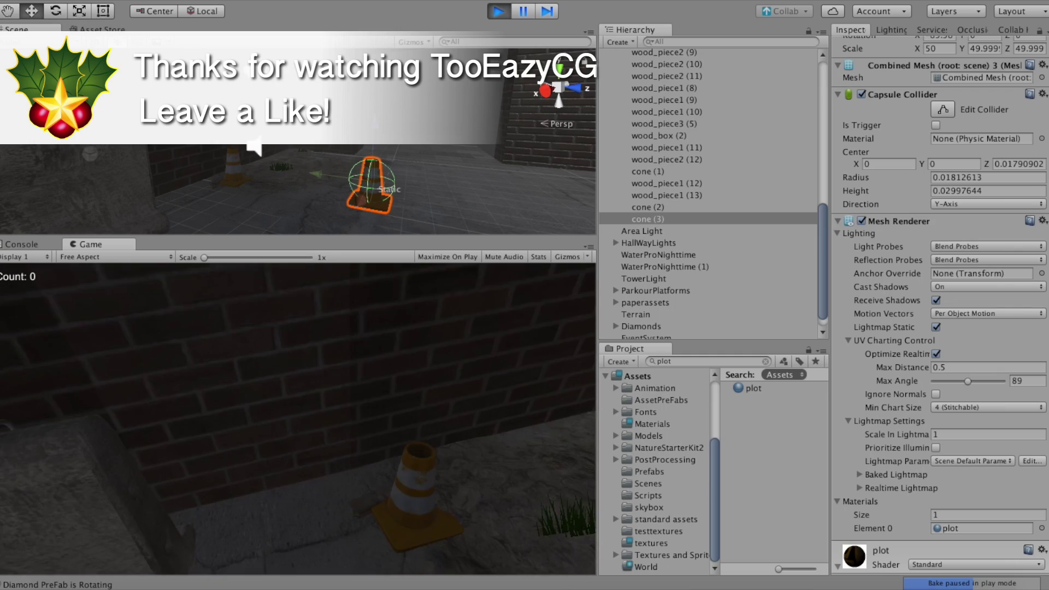